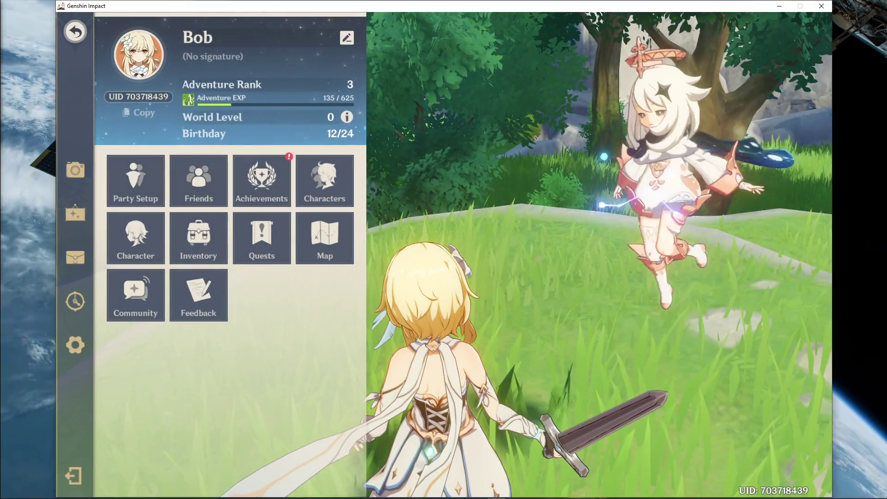
Walk the character forward onto the grassy hill, then bring the pause menu back up.
key("Escape")
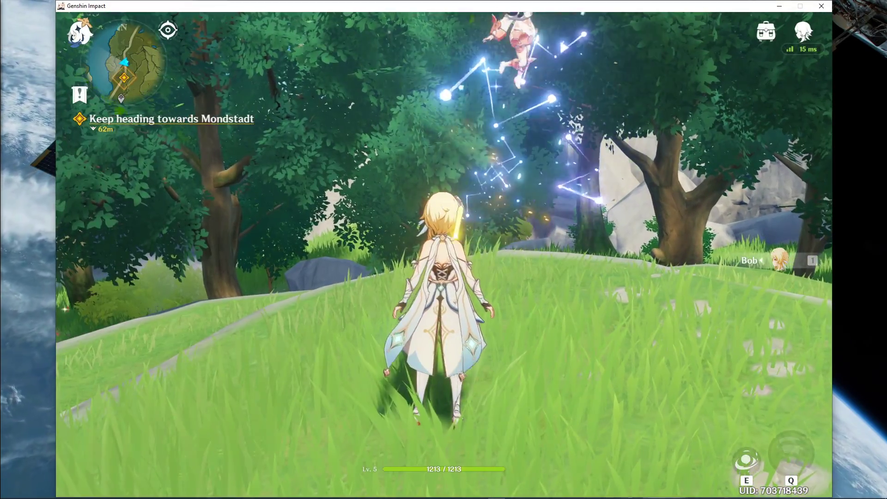
key("w")
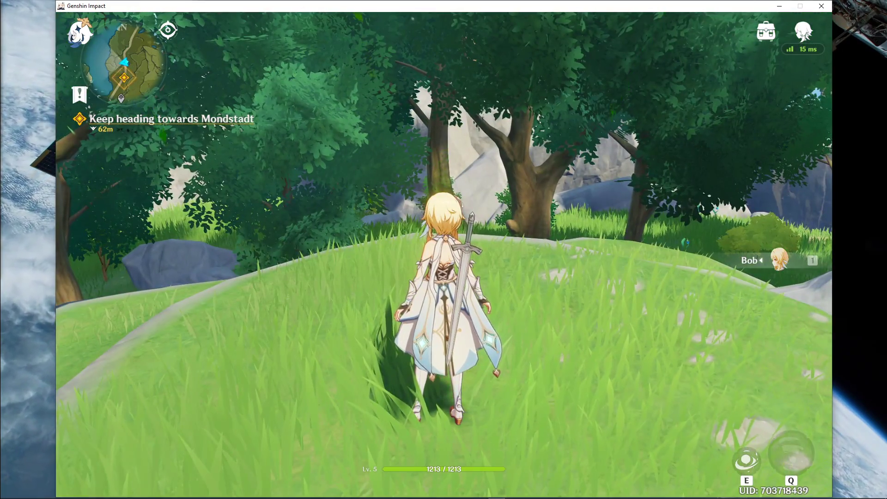
key("Escape")
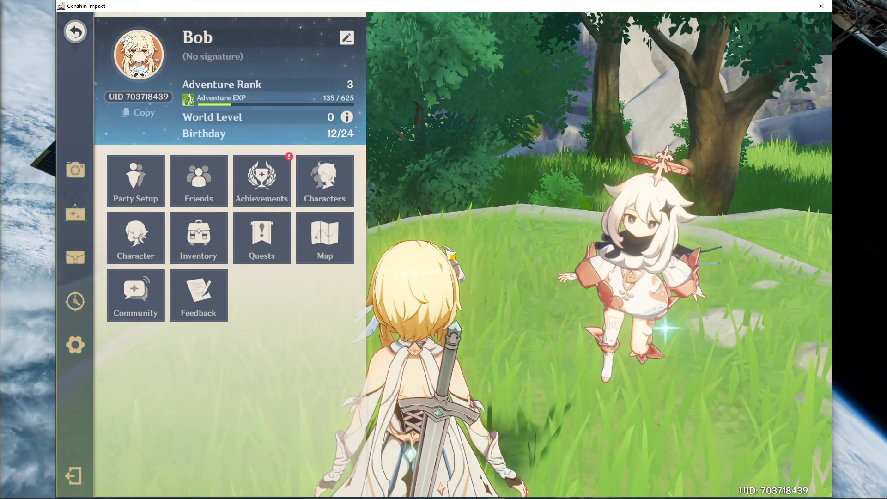
On the Graphics page, leave Quality at Custom, display at 1680x1050 Windowed and FPS at 60.
left_click(75, 345)
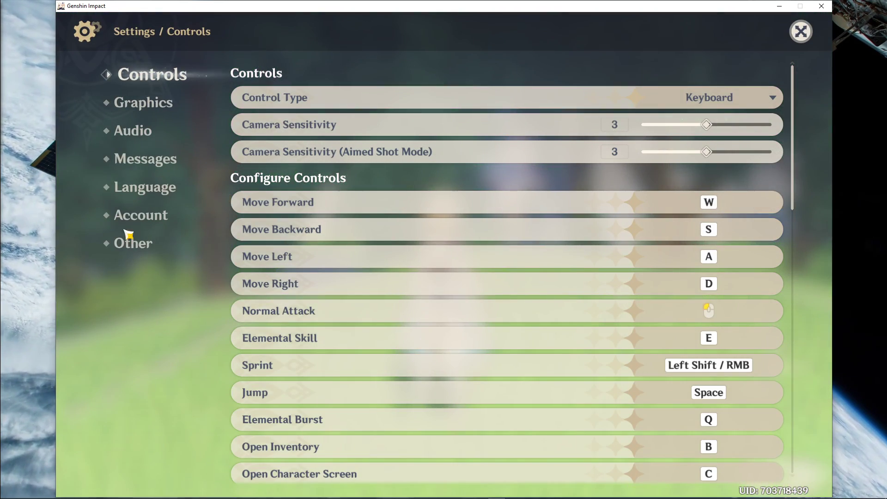
left_click(136, 107)
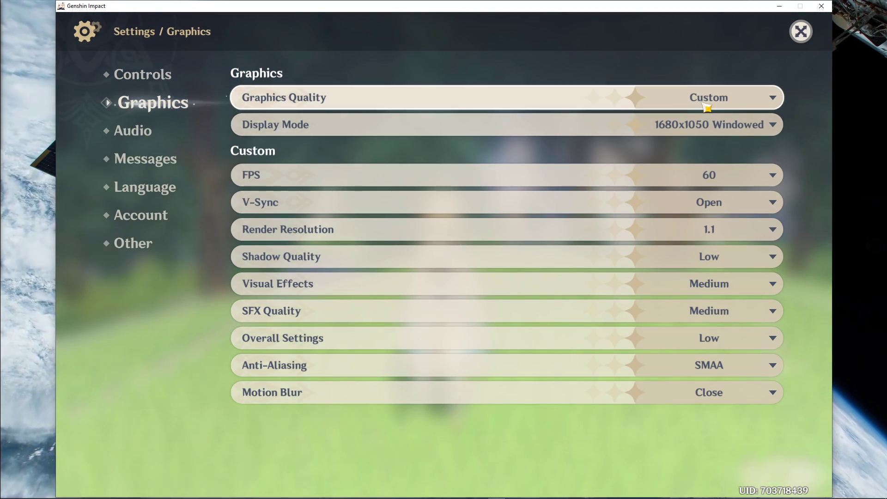
left_click(706, 103)
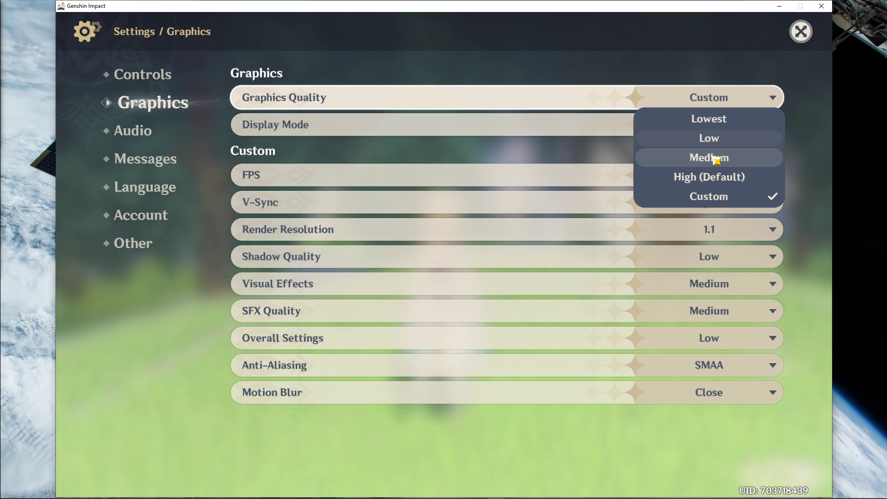
left_click(813, 154)
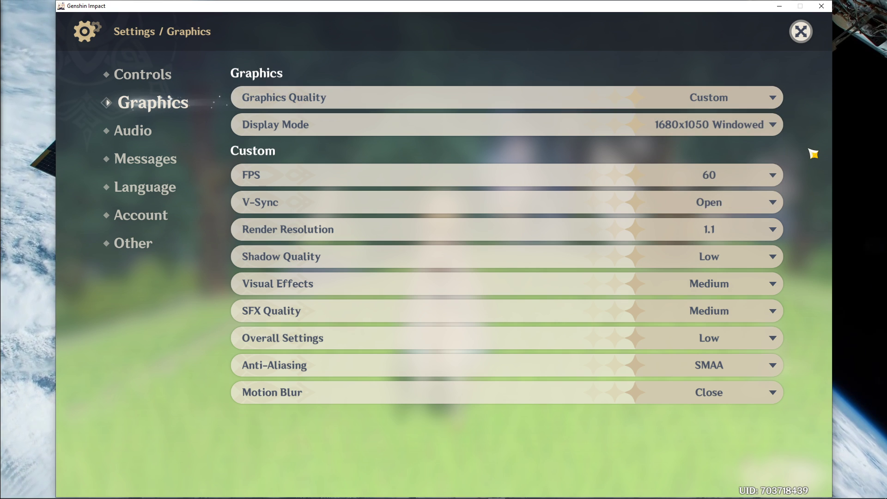
left_click(772, 124)
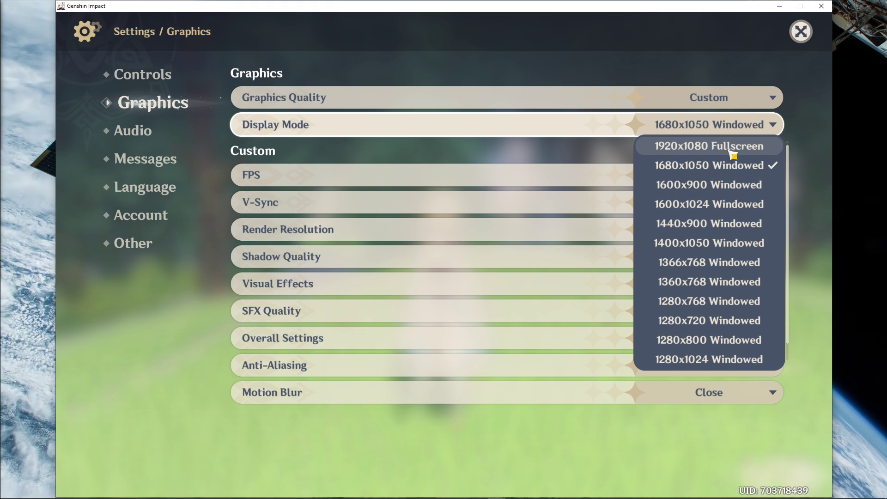
left_click(805, 149)
left_click(761, 175)
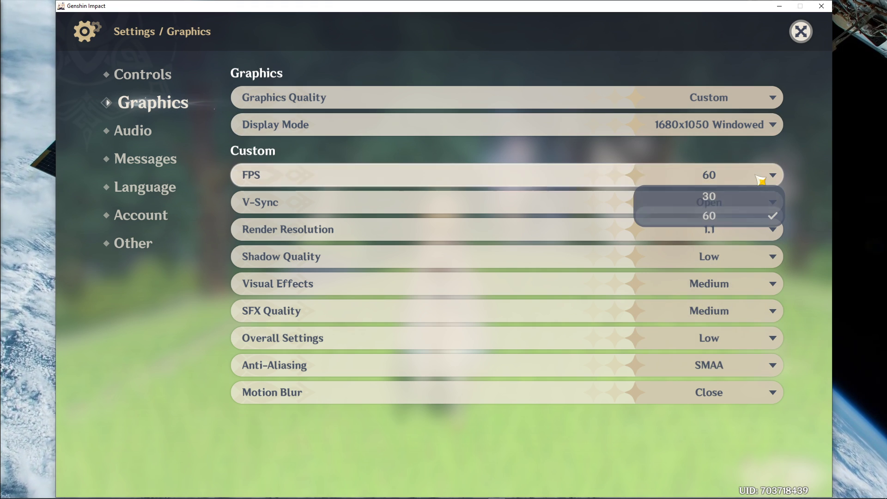
left_click(824, 216)
Turn V-Sync to Close and lower Render Resolution to 0.8.
left_click(724, 206)
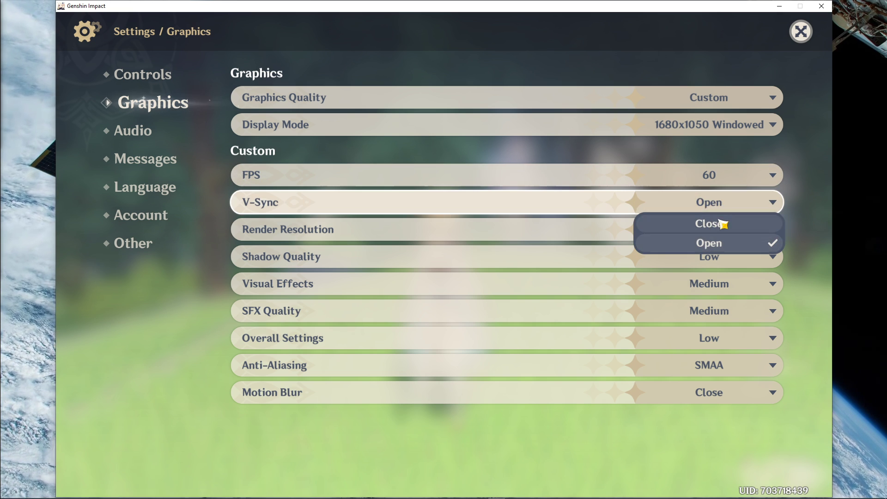
left_click(673, 223)
left_click(720, 234)
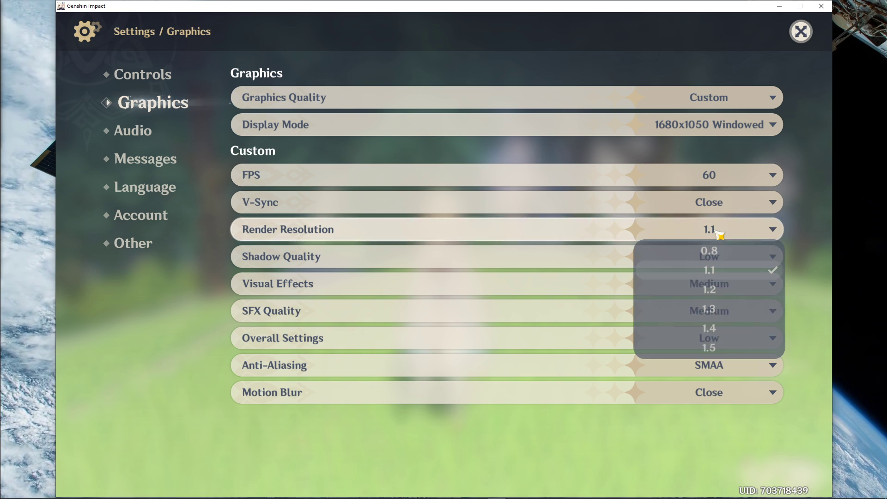
left_click(708, 248)
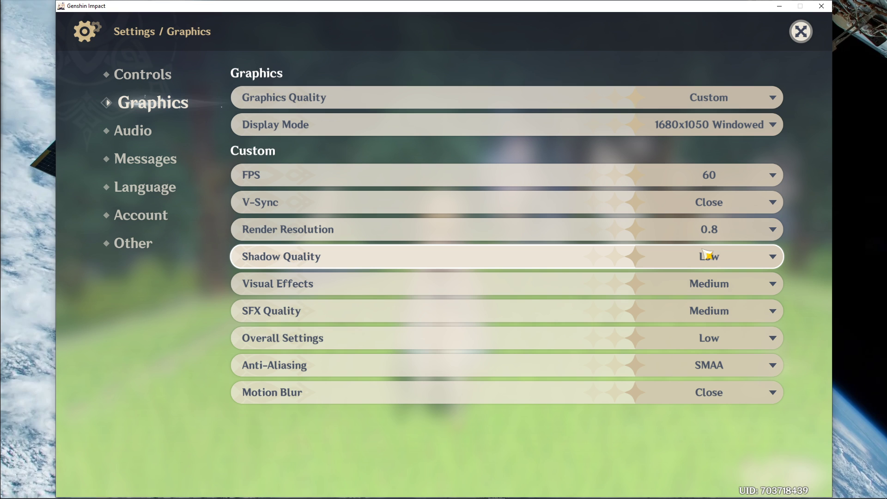
left_click(715, 230)
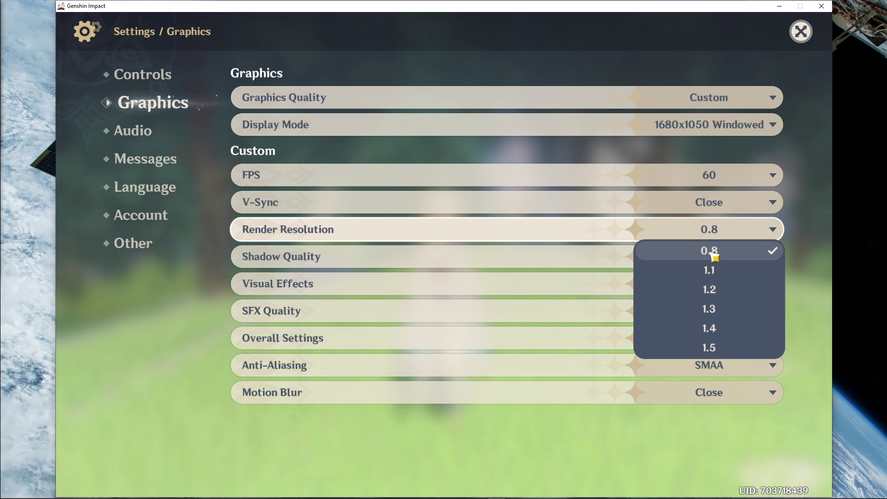
Set Render Resolution back to 1.1, SFX Quality to Low and Visual Effects to Lowest.
left_click(709, 270)
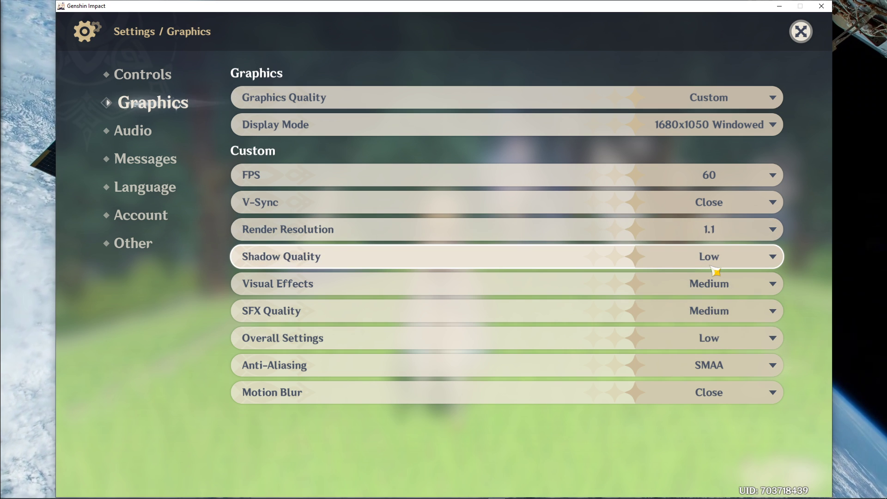
left_click(713, 319)
left_click(710, 339)
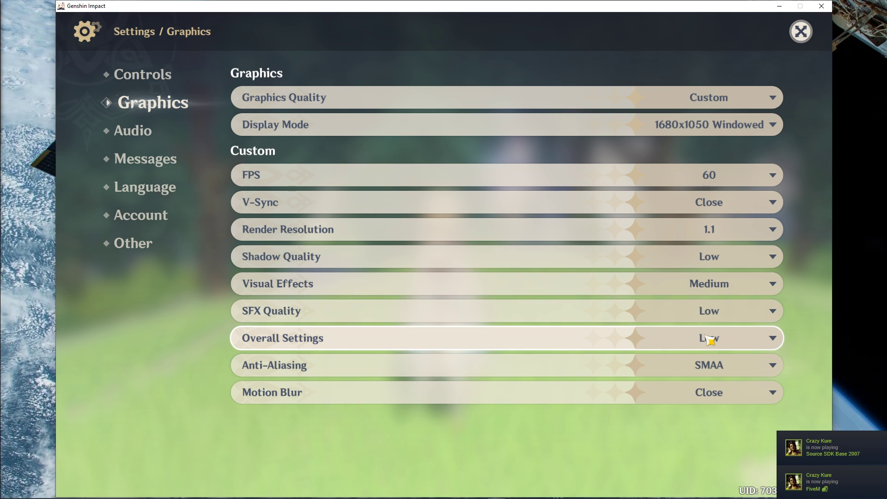
left_click(683, 283)
left_click(679, 303)
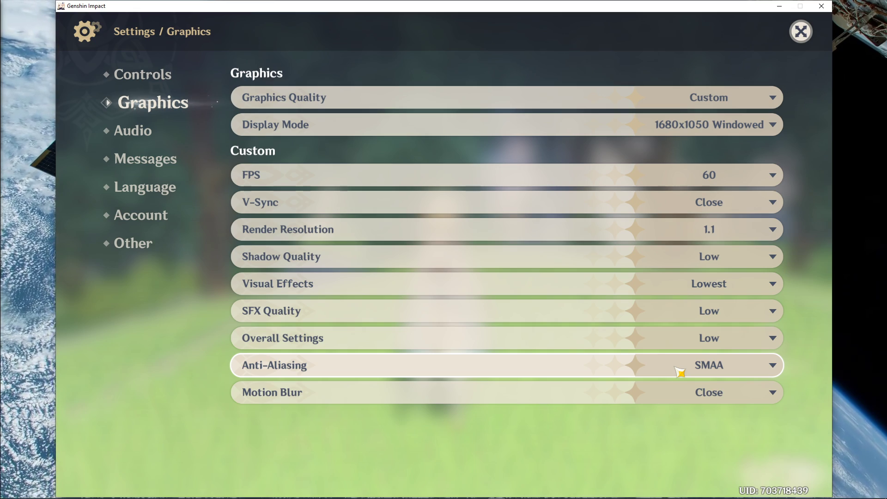
Leave Motion Blur at Close and exit settings to the pause menu.
left_click(683, 392)
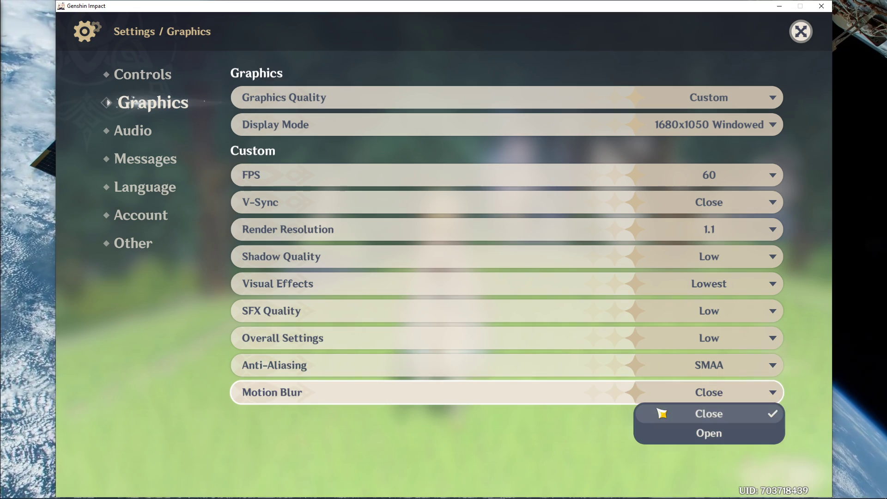
left_click(562, 455)
key("Escape")
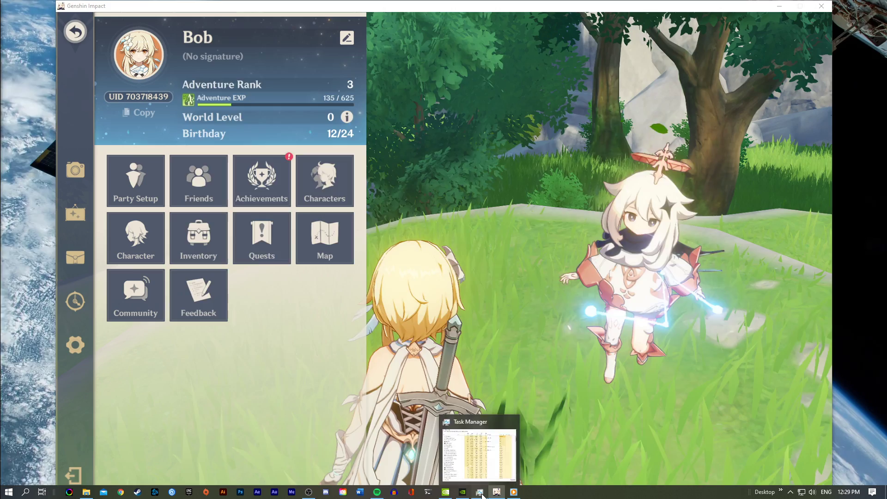
Bring Task Manager over the game and look at the GenshinImpact process's action menu.
left_click(479, 491)
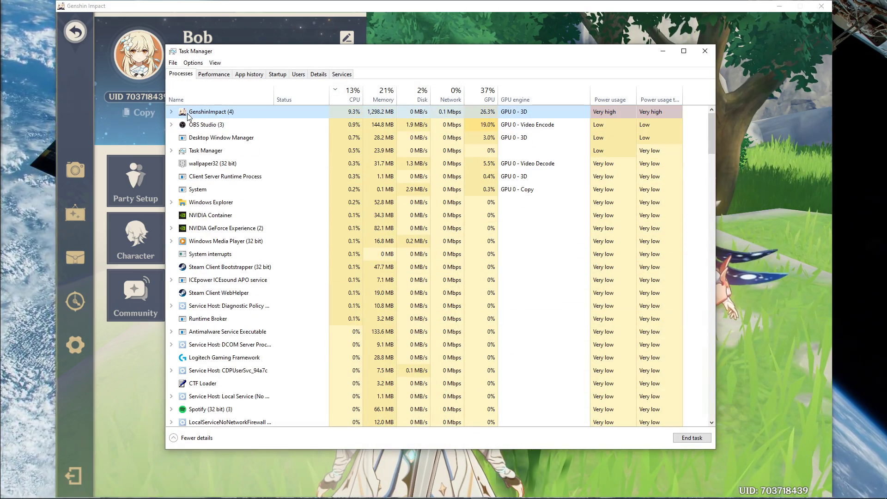
right_click(200, 114)
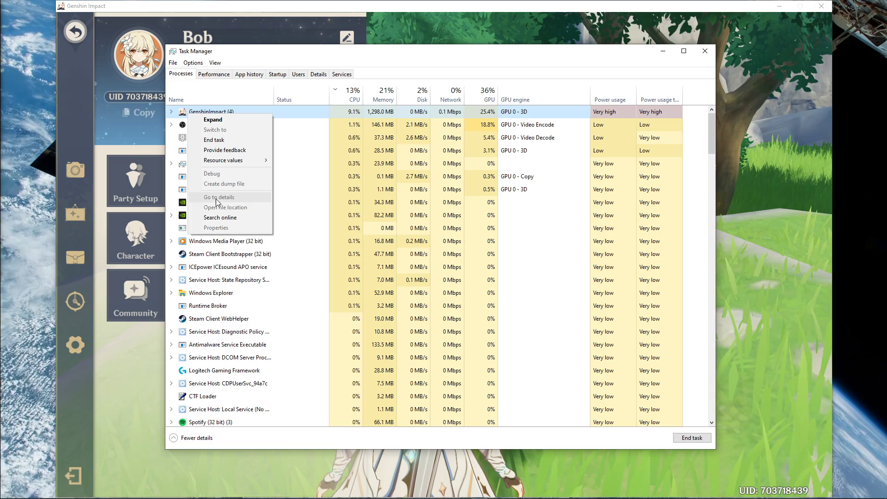
left_click(213, 119)
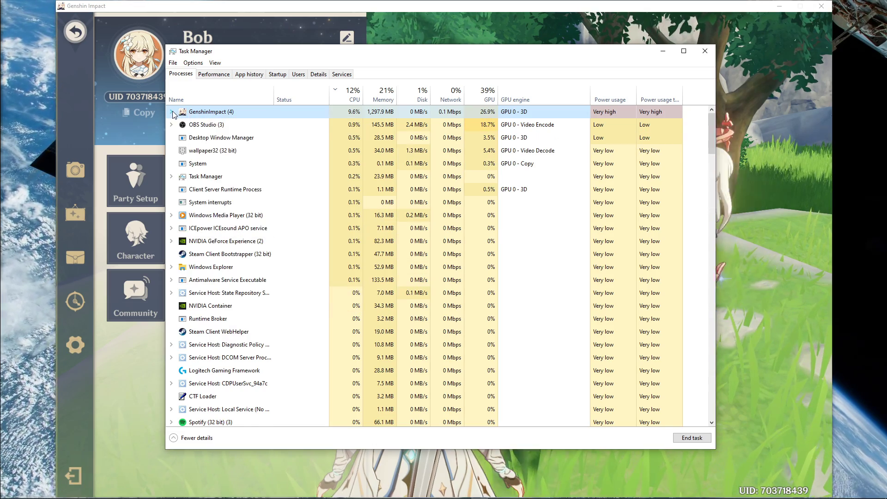
Set GenshinImpact.exe's priority to High in the Details tab, then slide Task Manager right.
right_click(196, 122)
left_click(217, 172)
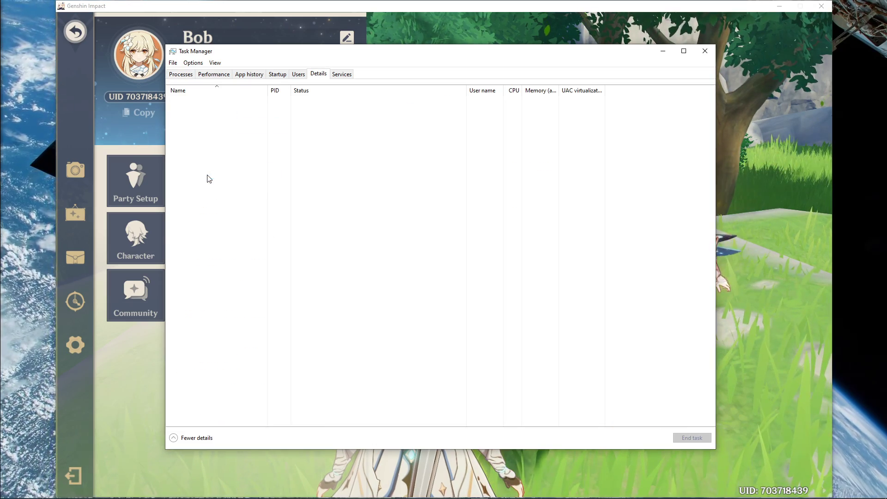
scroll(213, 223, "down", 2)
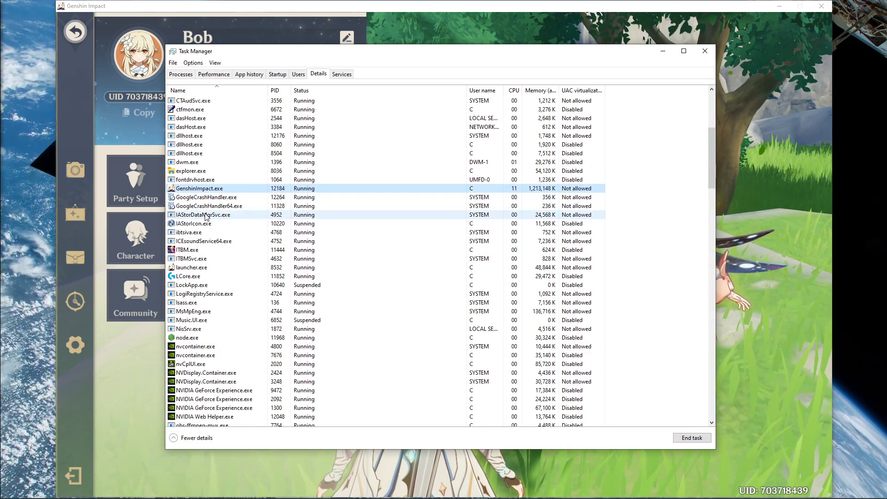
right_click(194, 188)
mouse_move(224, 227)
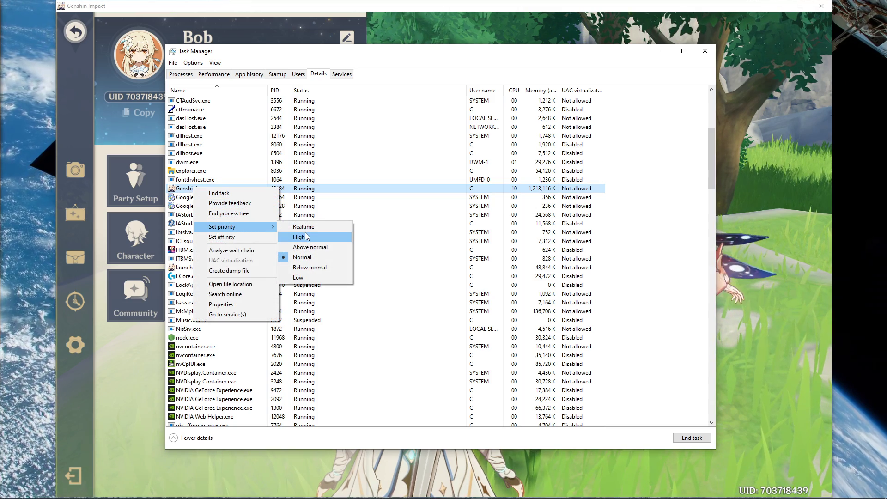
left_click(305, 236)
left_click(452, 267)
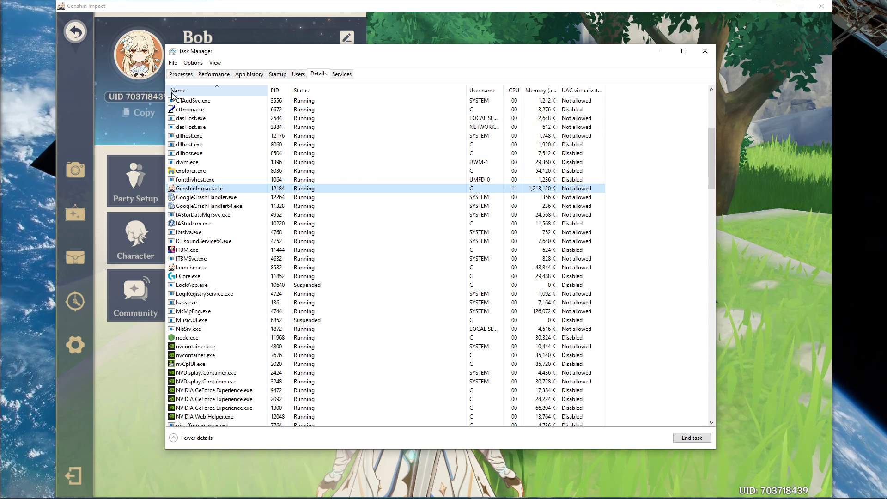
left_click_drag(305, 55, 357, 60)
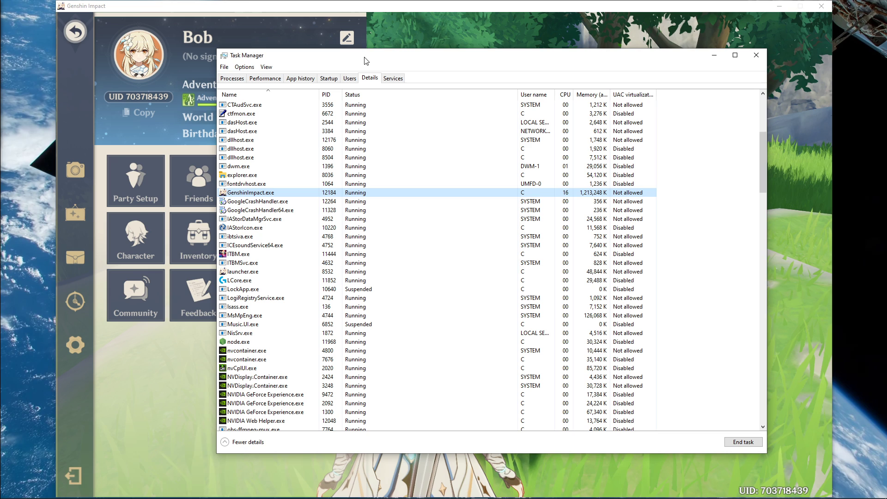
Review the wallpaper32, OBS Studio and Steam process options, then the CCXProcess startup entry.
left_click(233, 78)
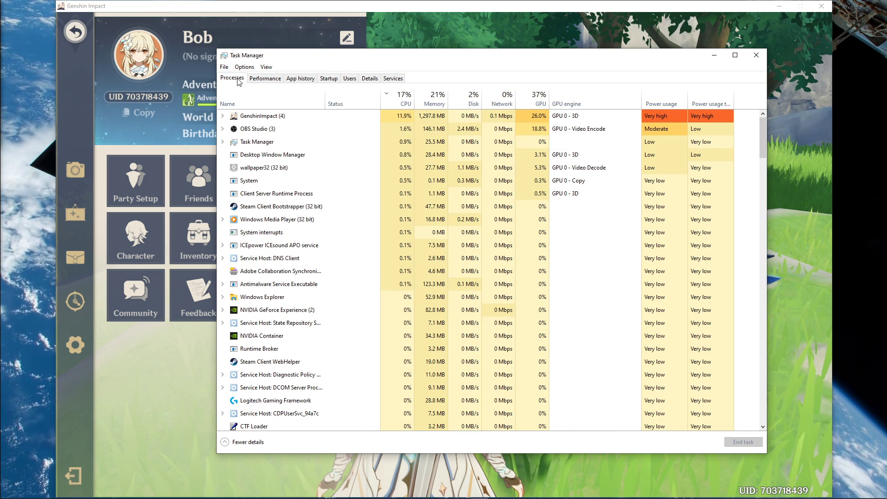
left_click(273, 178)
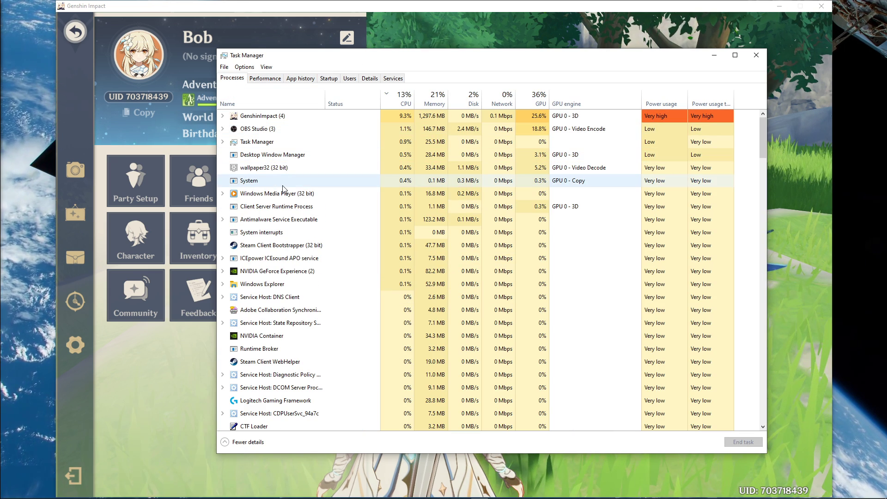
right_click(274, 179)
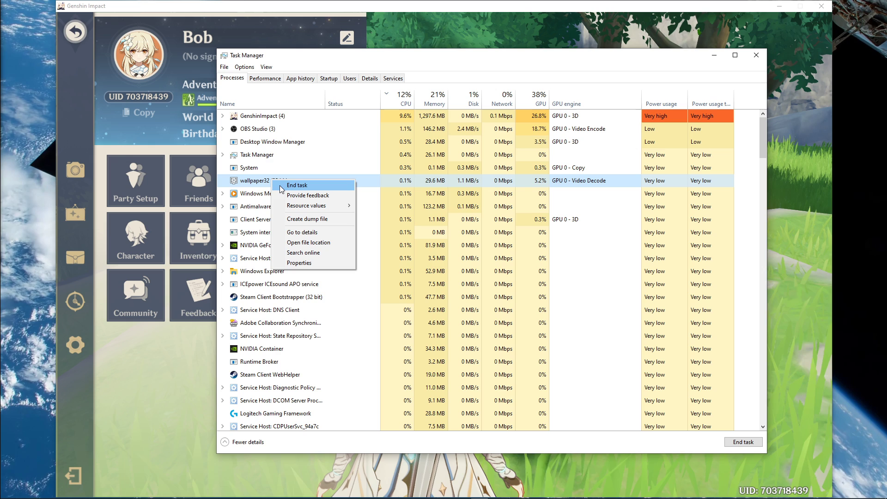
left_click(257, 167)
right_click(257, 129)
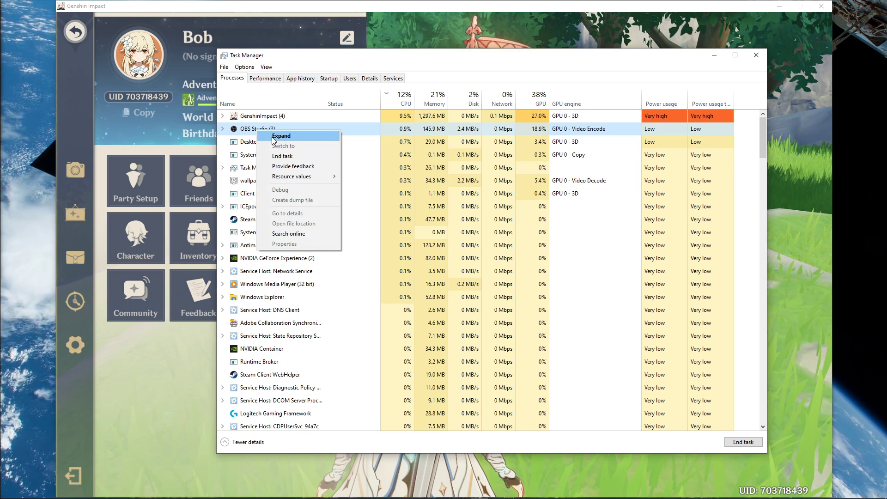
key("Escape")
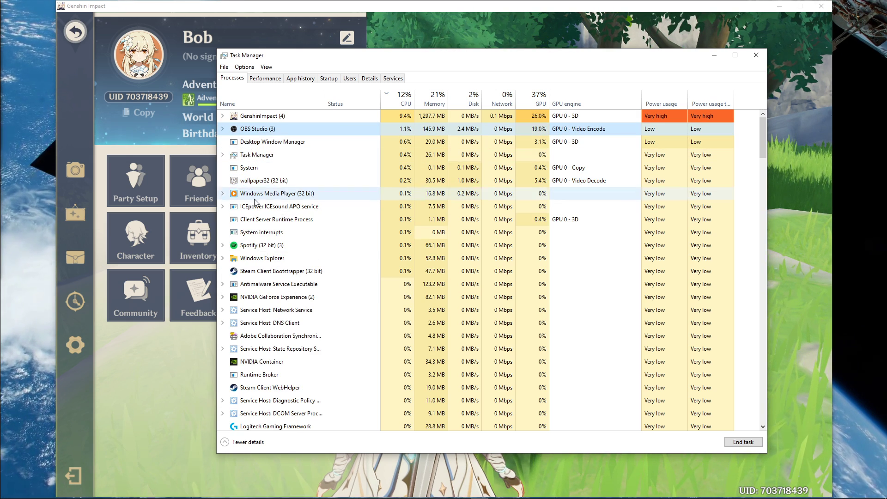
right_click(265, 272)
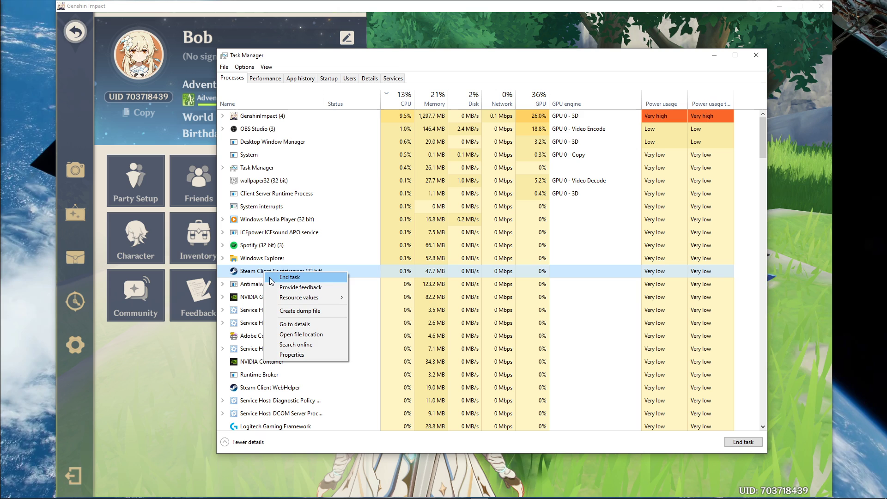
key("Escape")
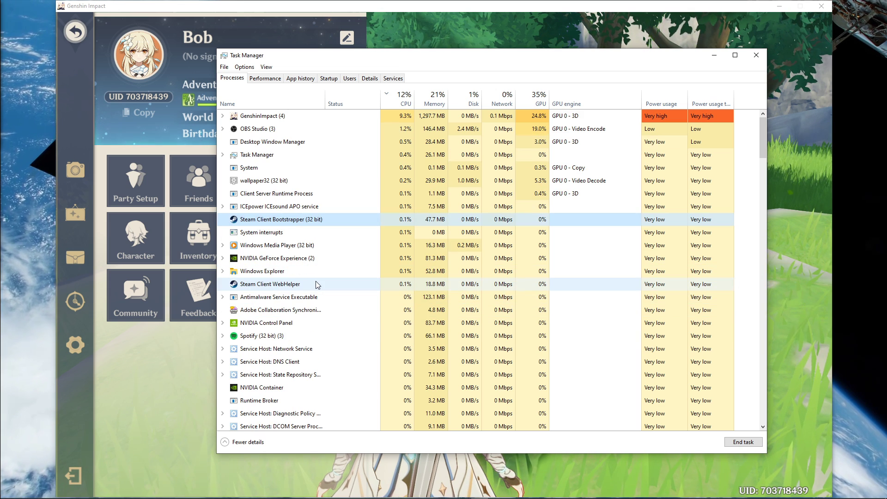
left_click(329, 78)
right_click(338, 191)
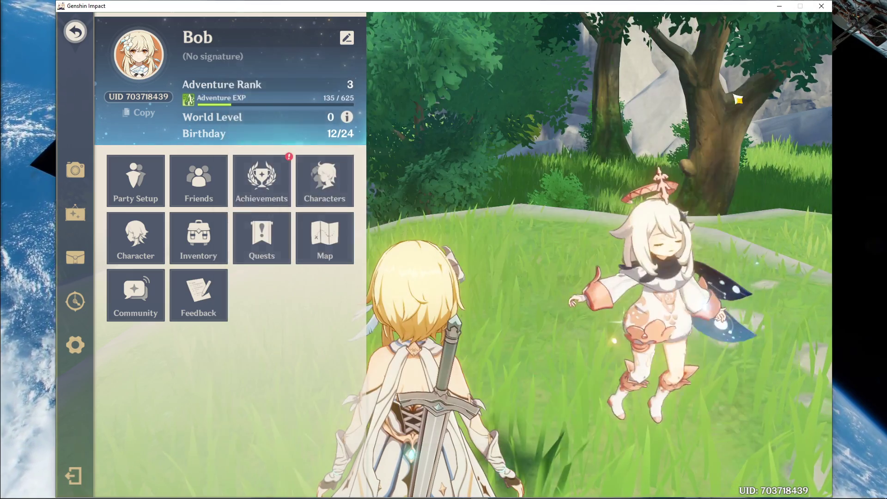
Quit Game from the Paimon menu and confirm, returning to the START GAME title screen.
key("Escape")
key("Escape")
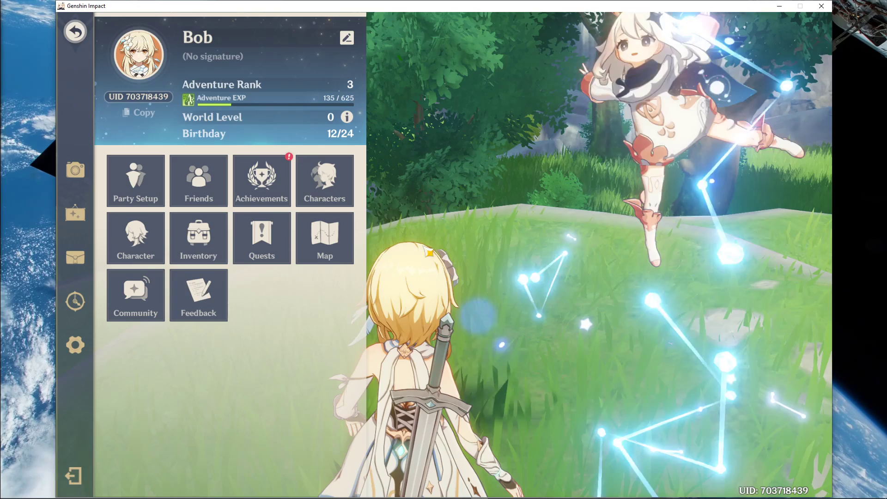
left_click(83, 475)
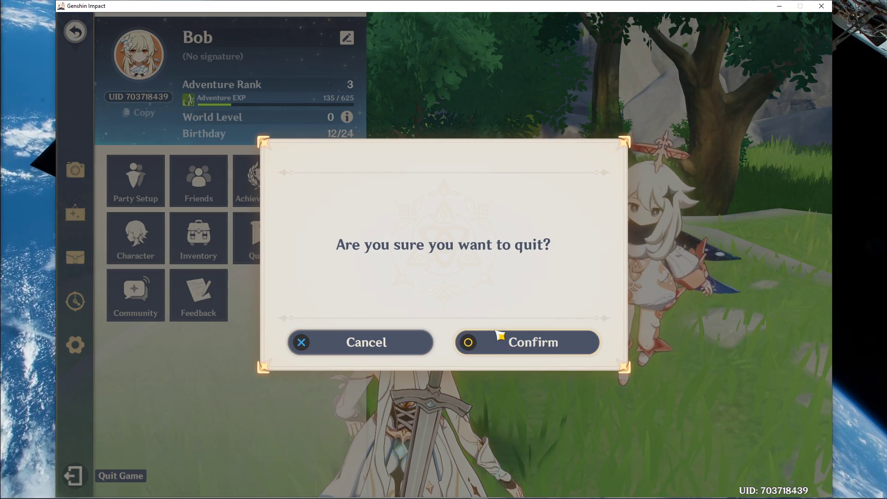
left_click(498, 337)
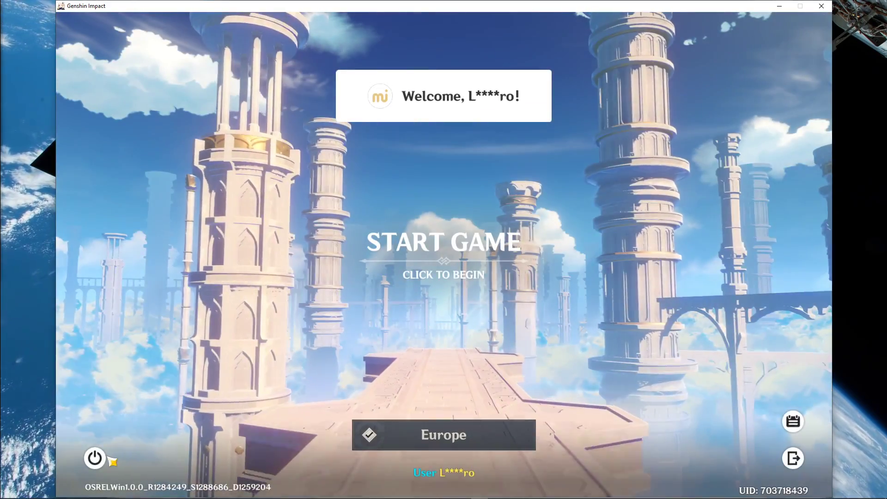
key("Escape")
Dismiss the log out prompt and open Windows Graphics settings by searching 'graphics'.
left_click(484, 271)
key("super")
type("graphics")
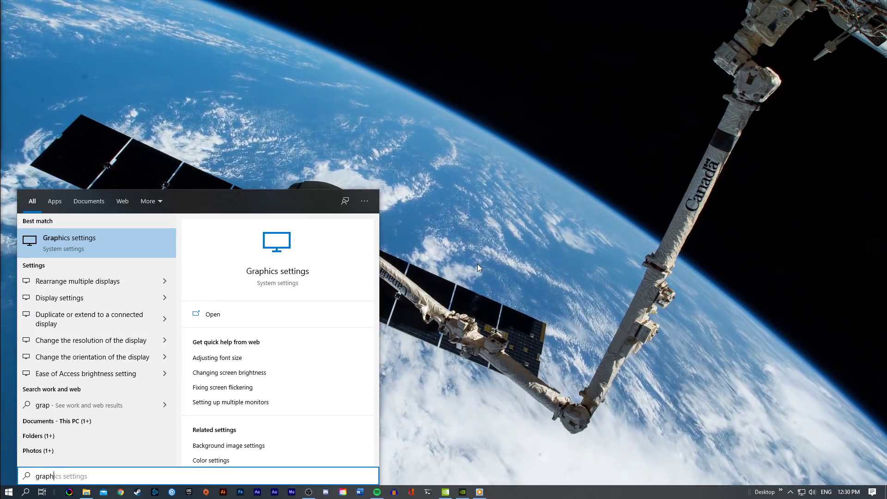
key("Return")
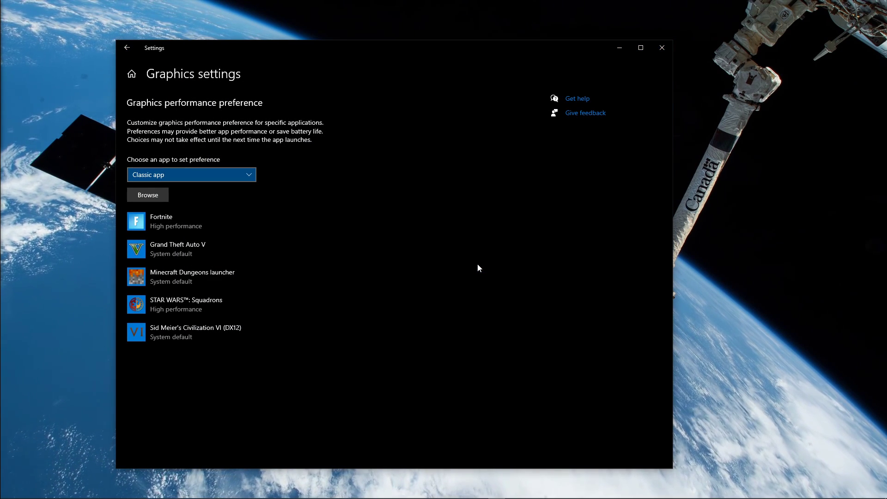
Browse to D:\Program Files\Genshin Impact Game and pick the GenshinImpact application.
left_click(156, 194)
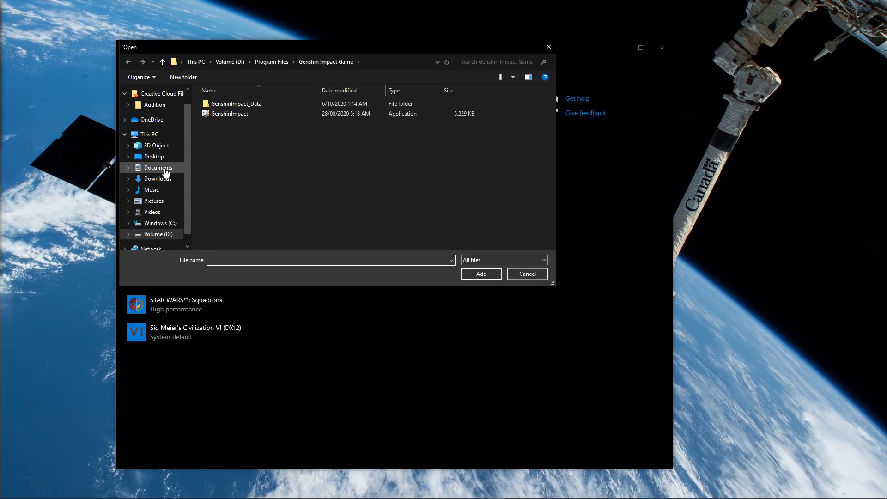
left_click(222, 60)
double_click(222, 123)
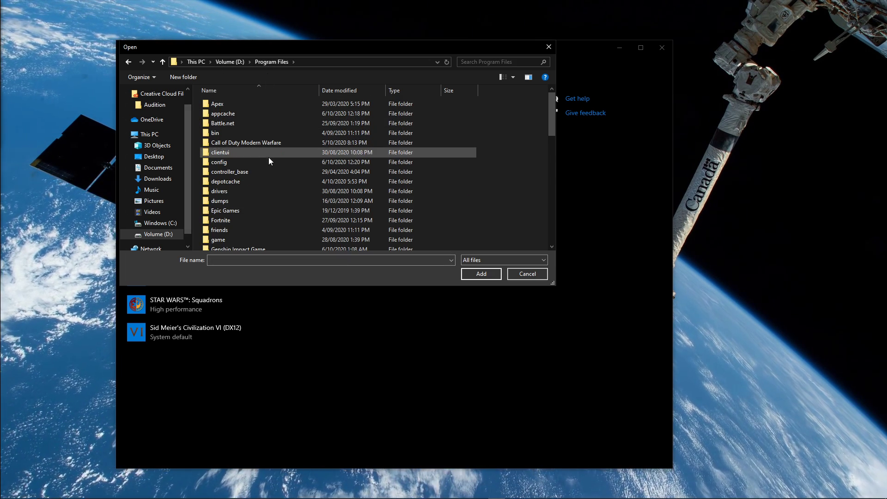
scroll(253, 187, "down", 1)
double_click(243, 225)
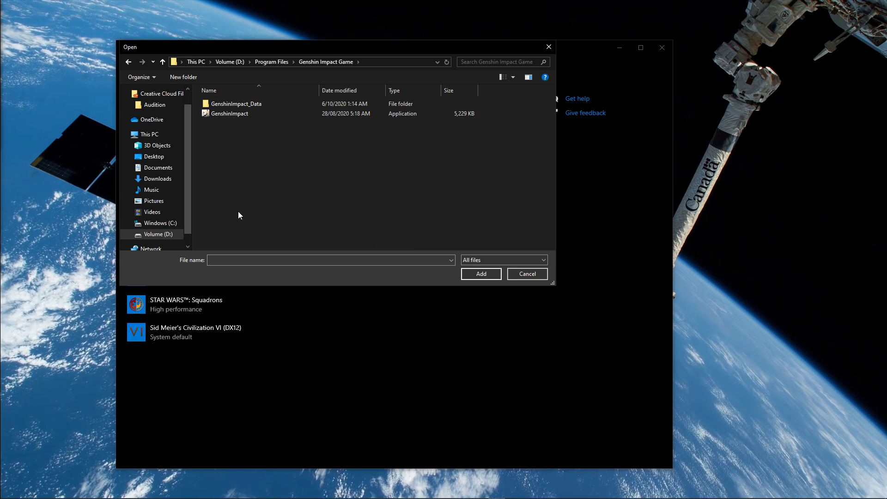
left_click(227, 118)
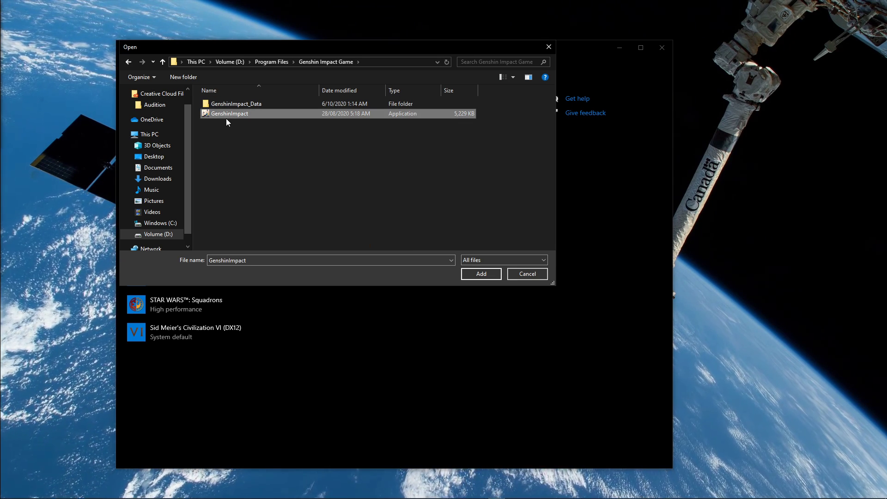
Add GenshinImpact to the app list and save its graphics preference as High performance.
left_click(472, 274)
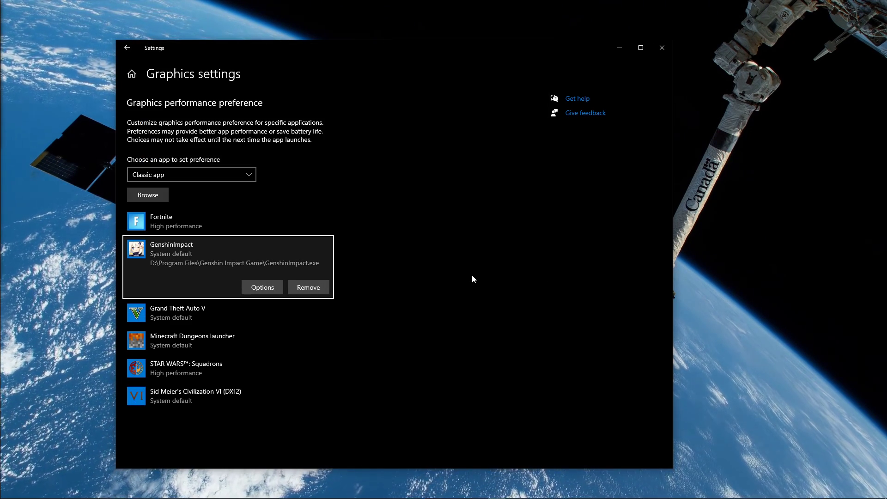
left_click(250, 290)
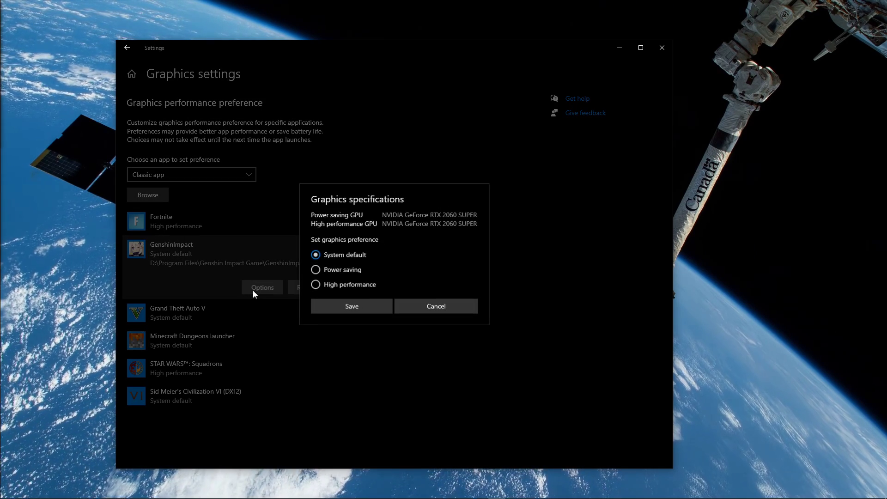
left_click(320, 302)
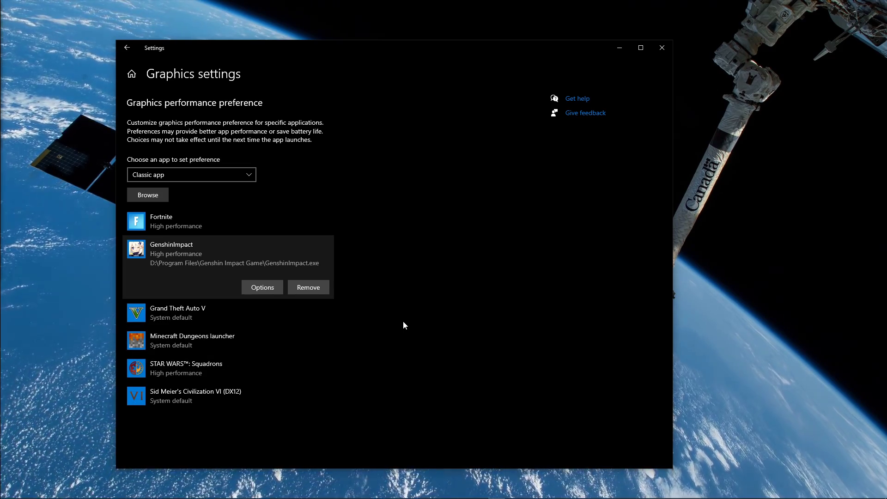
Open Game bar settings via 'game bar' search and check that Captures background recording is off.
left_click(669, 44)
key("super")
type("game b")
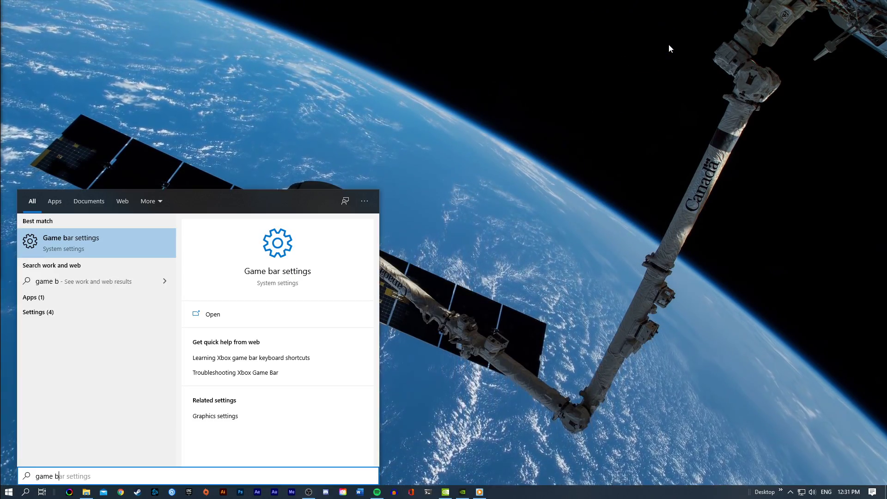
type("ar")
key("Return")
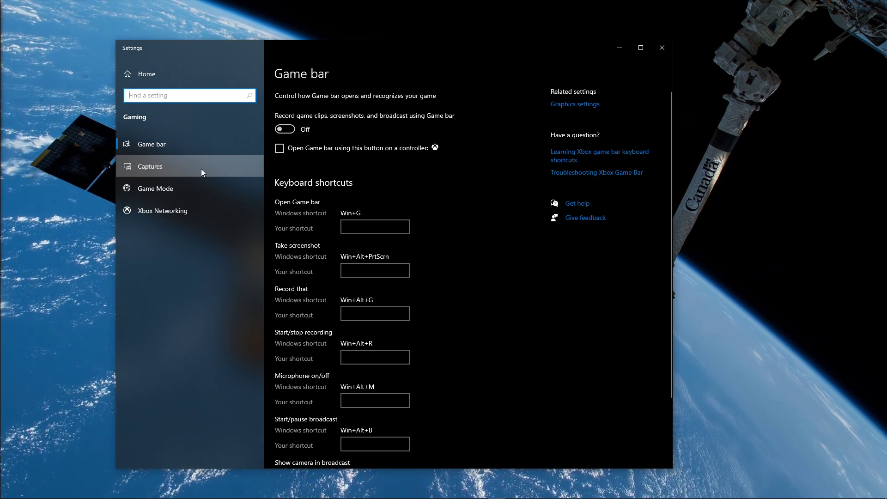
left_click(220, 167)
scroll(291, 251, "down", 1)
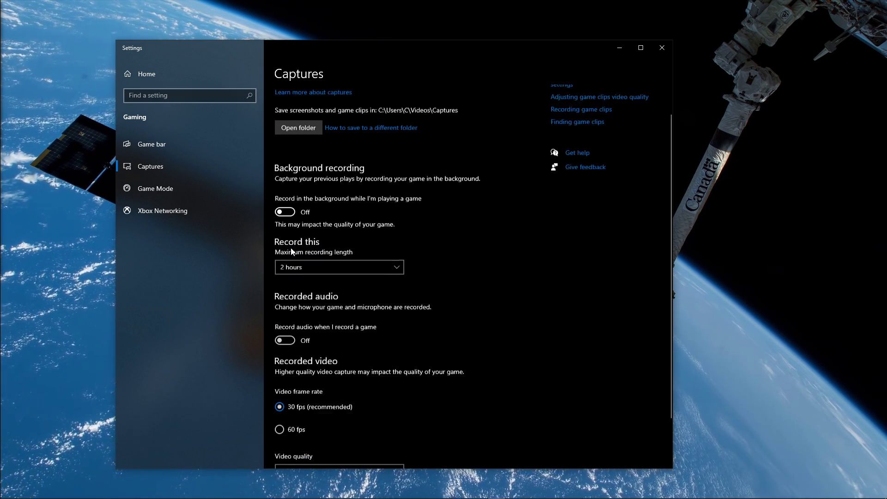
scroll(299, 273, "down", 1)
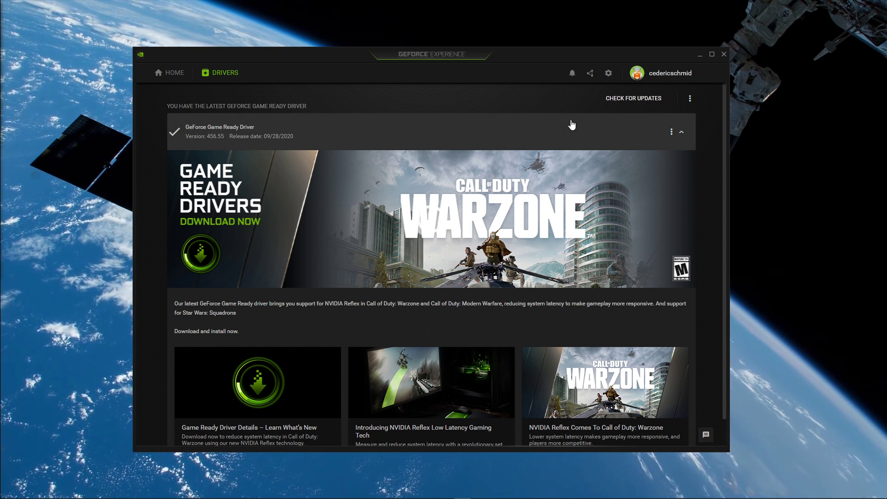
left_click(672, 132)
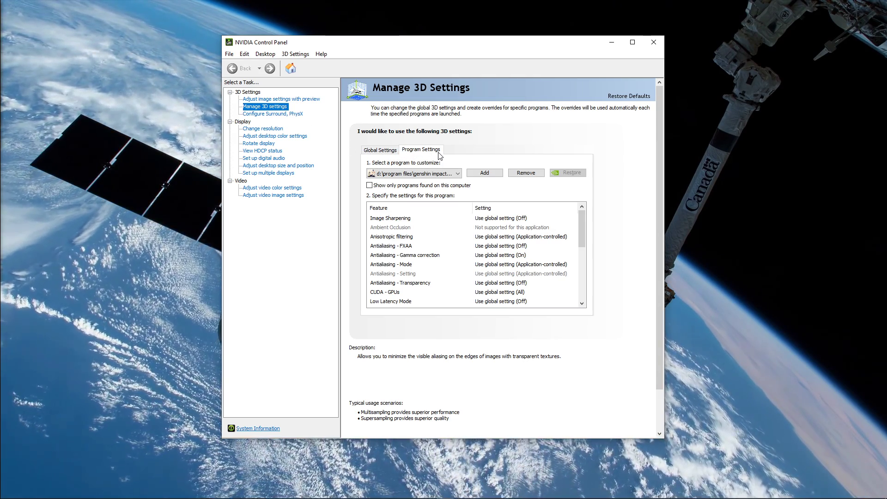
Pick GenshinImpact from the program list and add it as the selected program to customize.
left_click(481, 173)
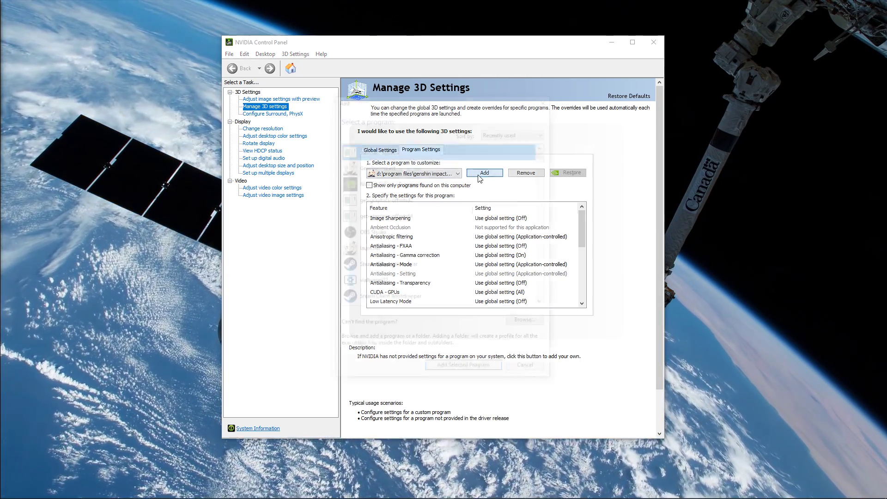
left_click(383, 170)
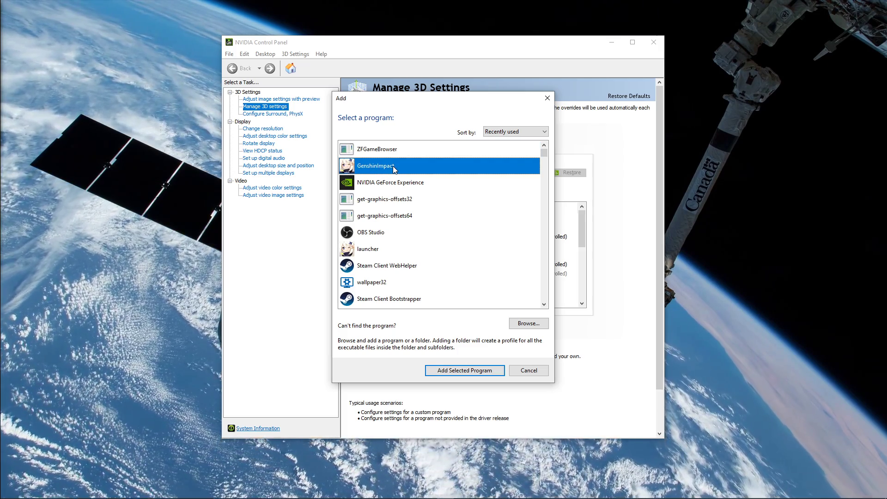
left_click(502, 372)
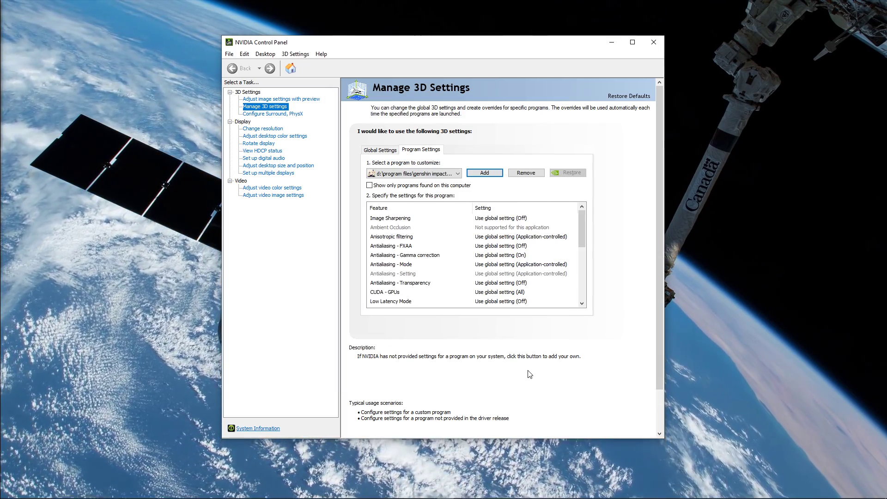
Leave CUDA - GPUs on Use global setting with the GeForce RTX 2060 SUPER.
left_click_drag(580, 224, 581, 259)
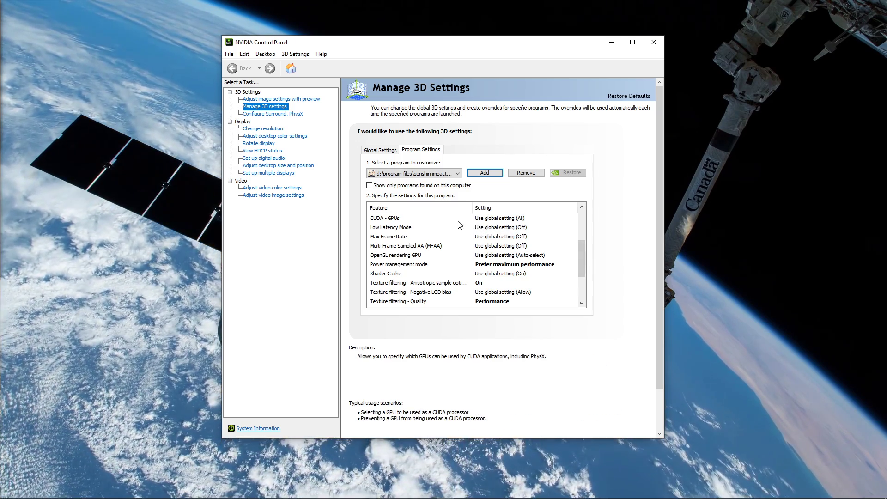
left_click(480, 219)
left_click(480, 222)
left_click(513, 241)
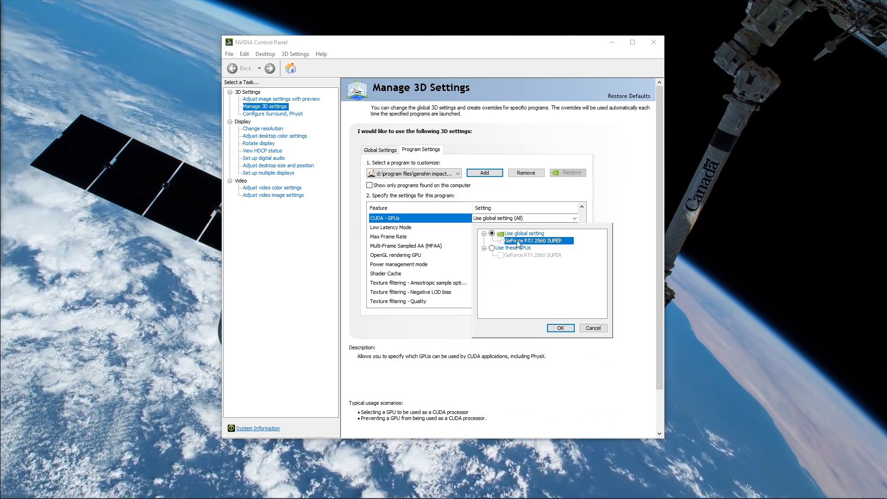
left_click(630, 250)
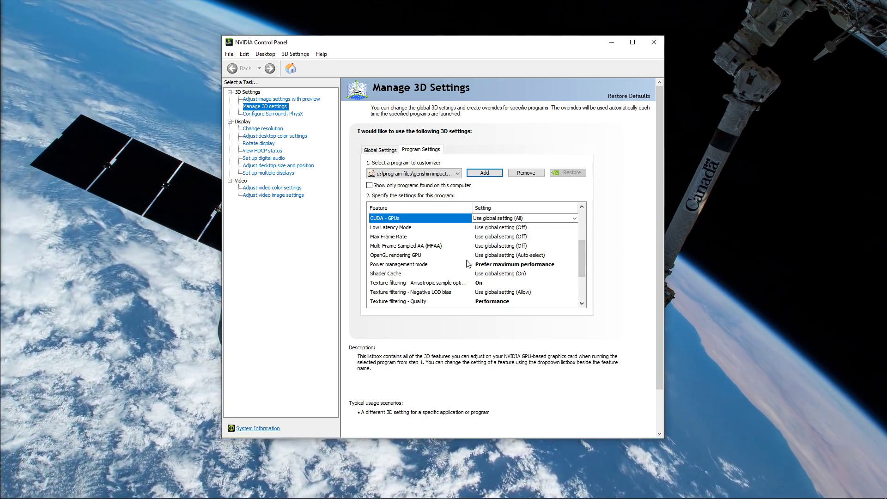
Set Power management mode to Prefer maximum performance and Texture filtering - Quality to Performance.
left_click(526, 264)
left_click(490, 295)
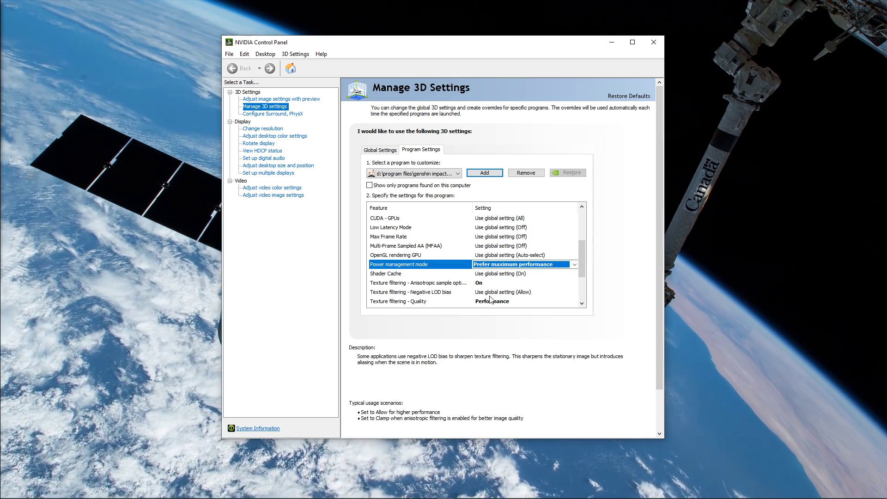
left_click(490, 301)
left_click(491, 301)
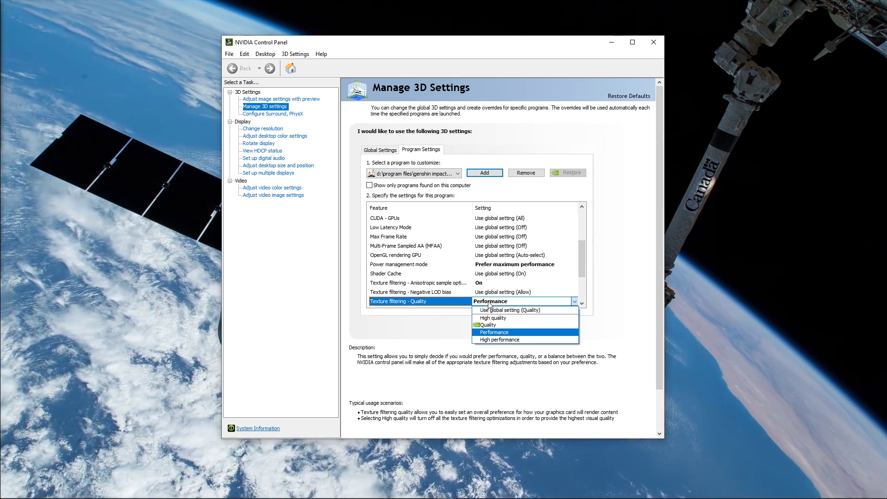
left_click(491, 332)
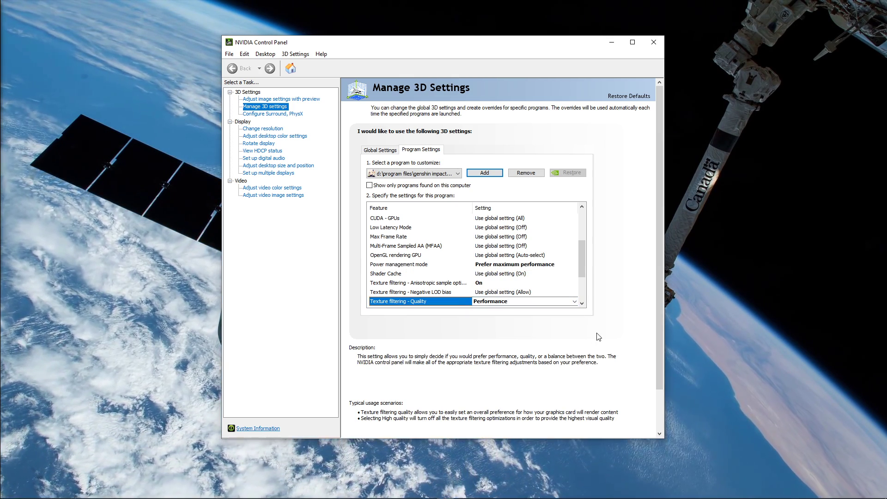